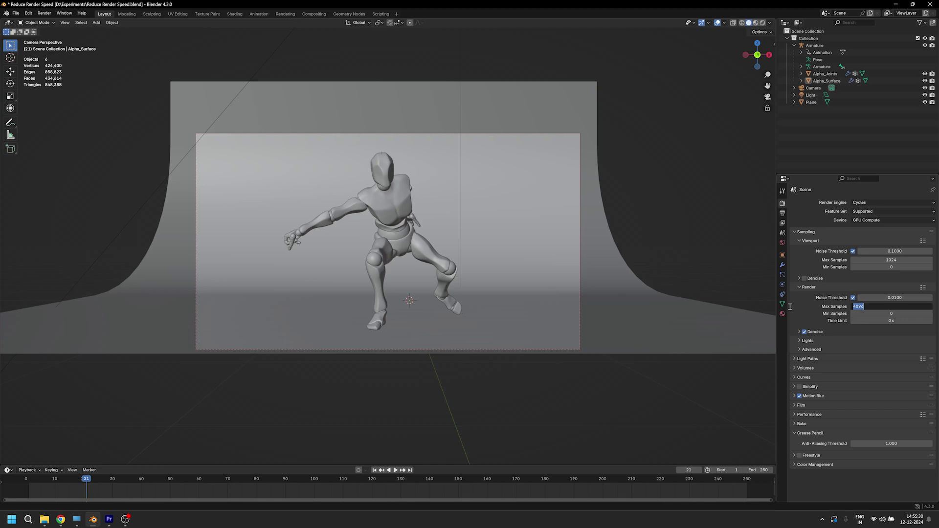
Step: Set render Max Samples to 100 and Min Samples to 30 in Sampling > Render
key(Escape)
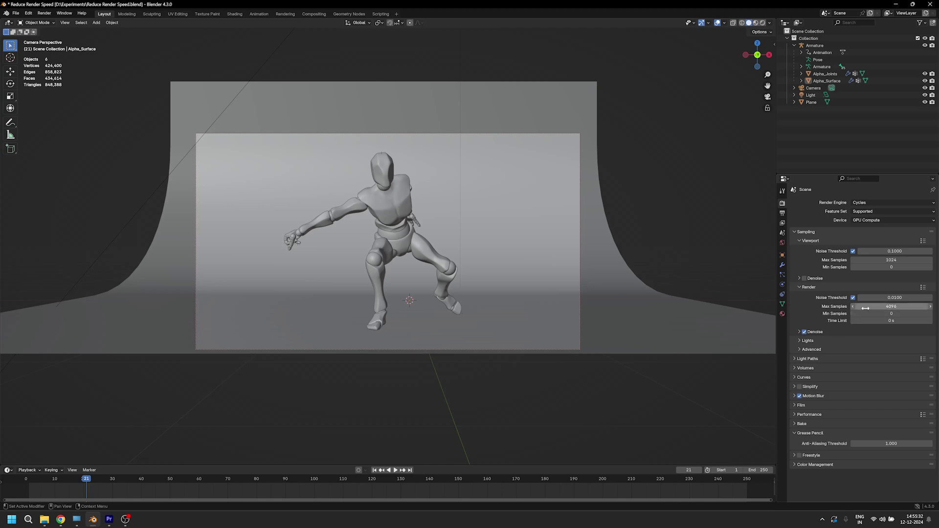
click(866, 307)
text(100)
key(Return)
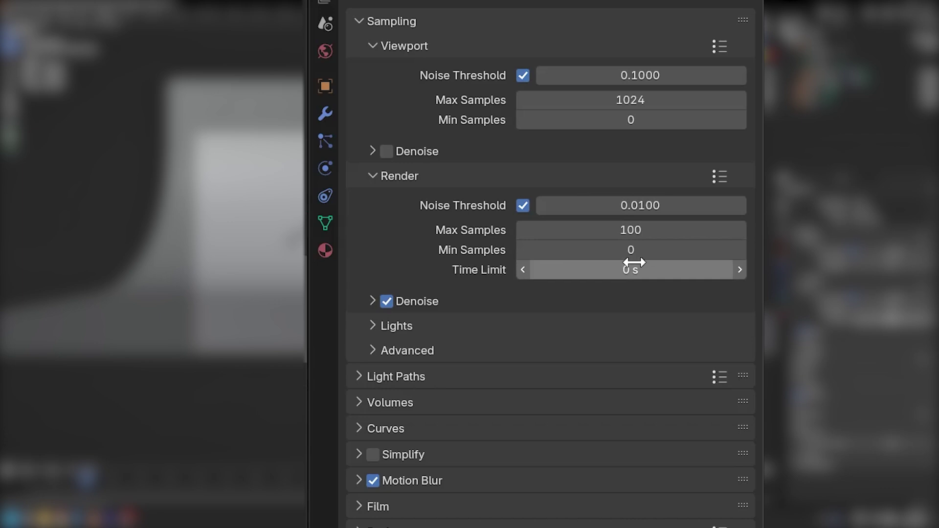
click(629, 252)
text(30)
key(Return)
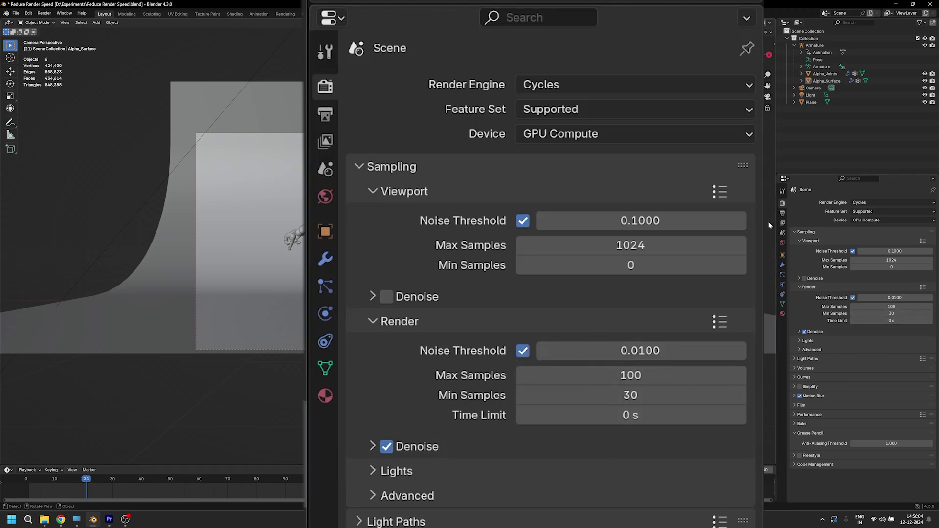
Step: Set the Render and Viewport Noise Threshold fields both to 0.5
click(904, 299)
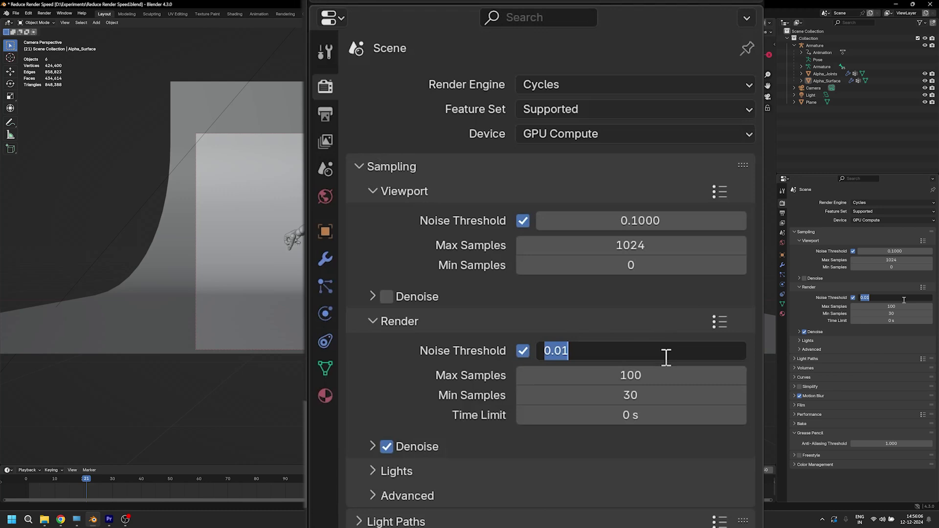
text(0.5)
key(Return)
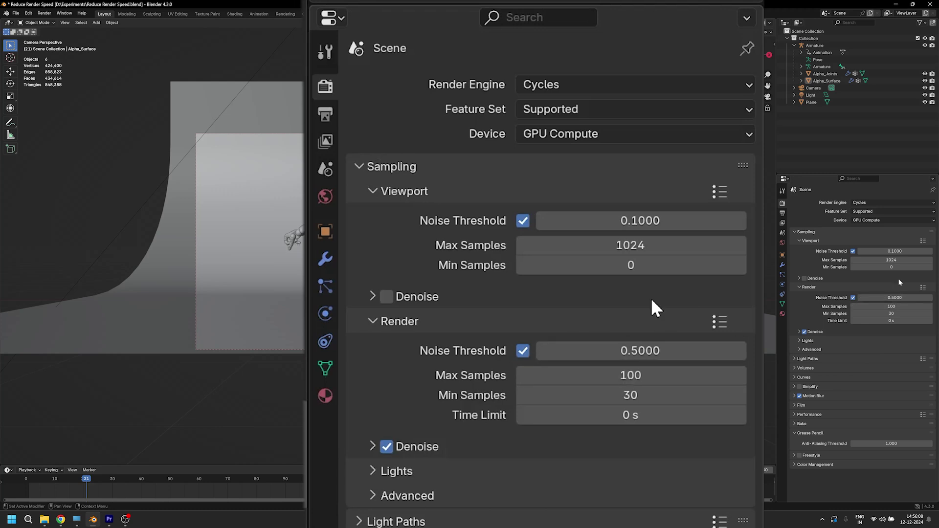
click(638, 220)
text(0.5)
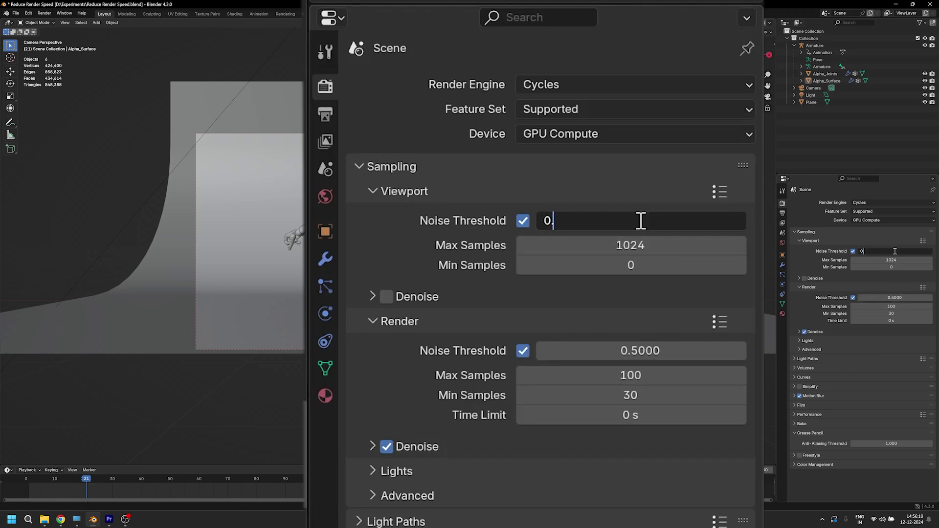
key(Return)
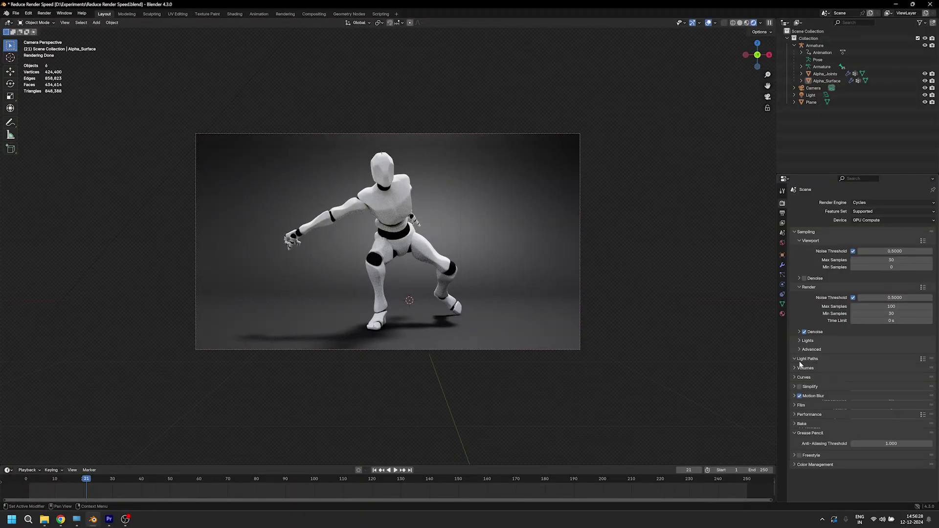
Step: Expand Light Paths and set Max Bounces Total from 12 to 5
click(807, 359)
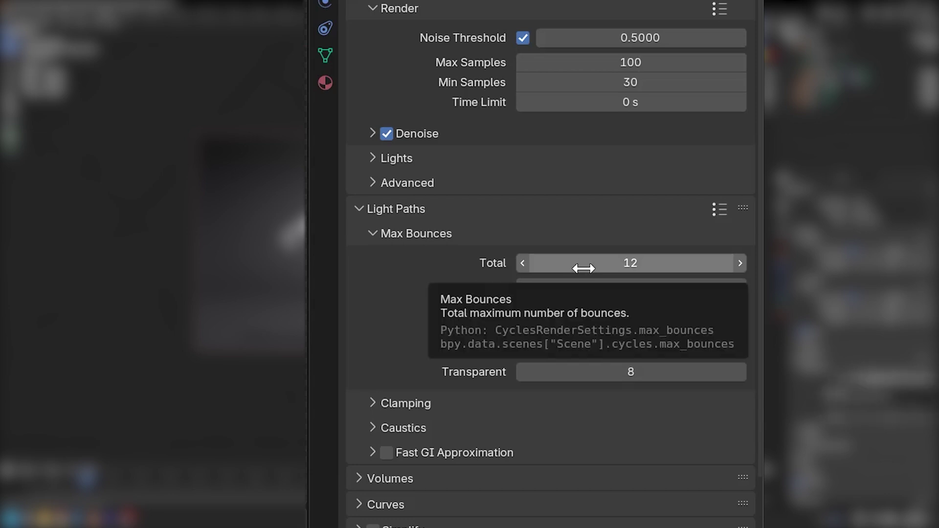
click(597, 264)
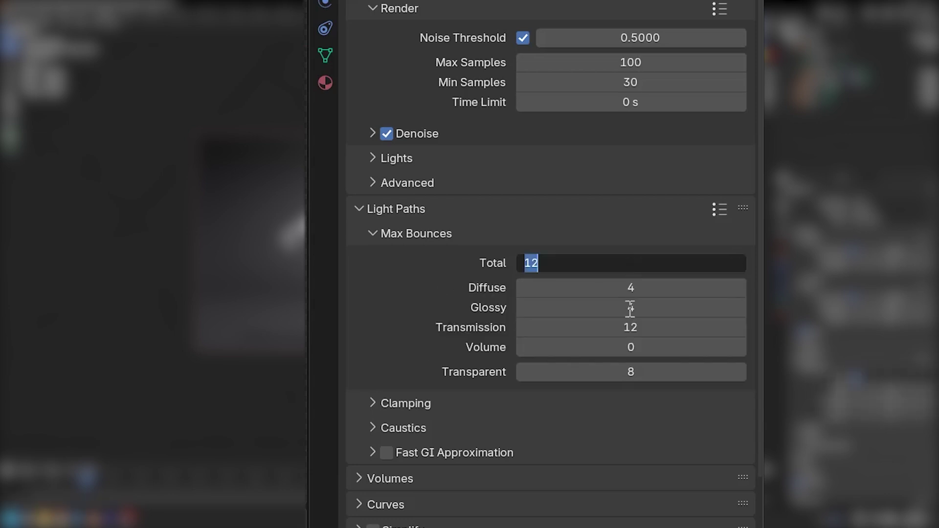
text(5)
key(Return)
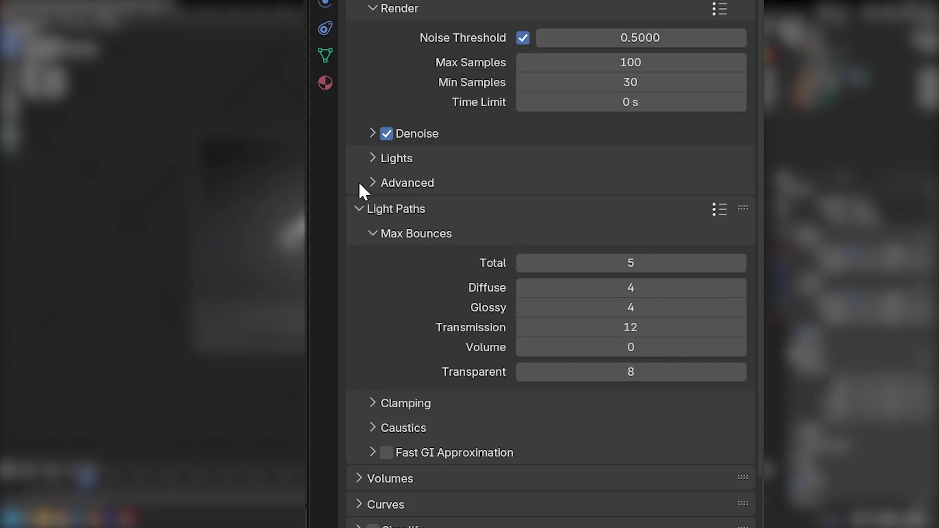
scroll(381, 299, down, 4)
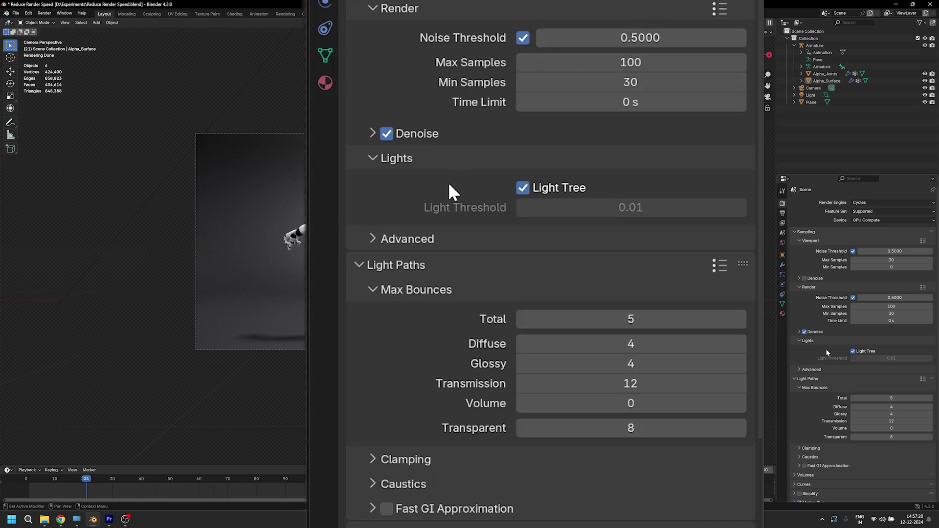
Step: Uncheck Light Tree under Sampling > Lights
click(853, 351)
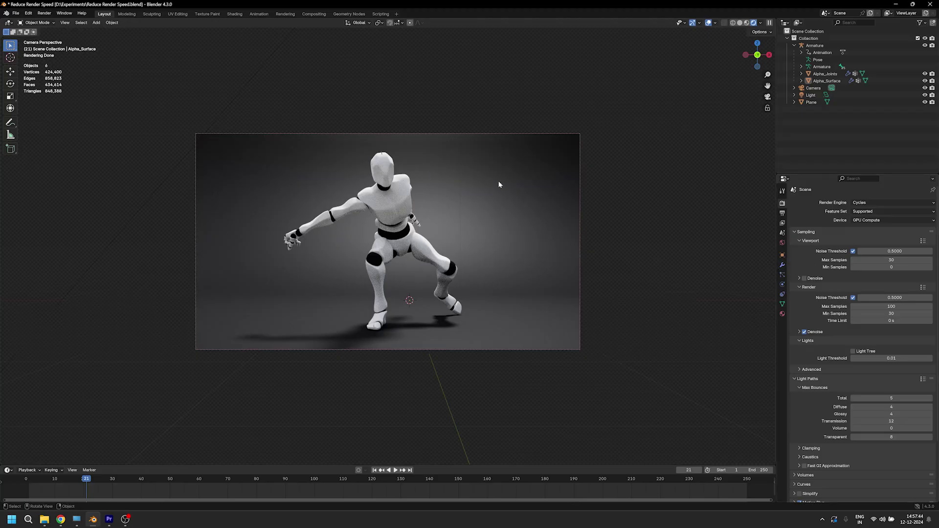
Step: Select the Alpha_Surface mannequin and show its modifiers
click(402, 200)
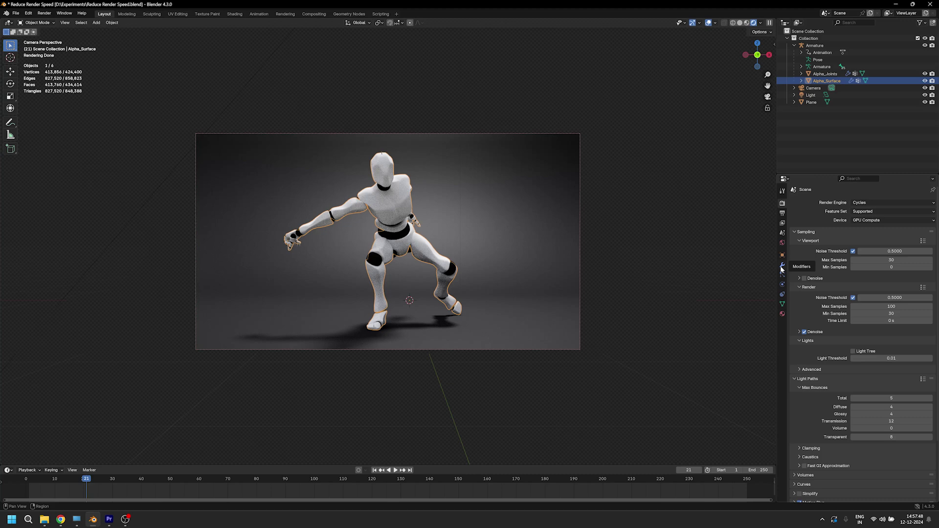
click(600, 298)
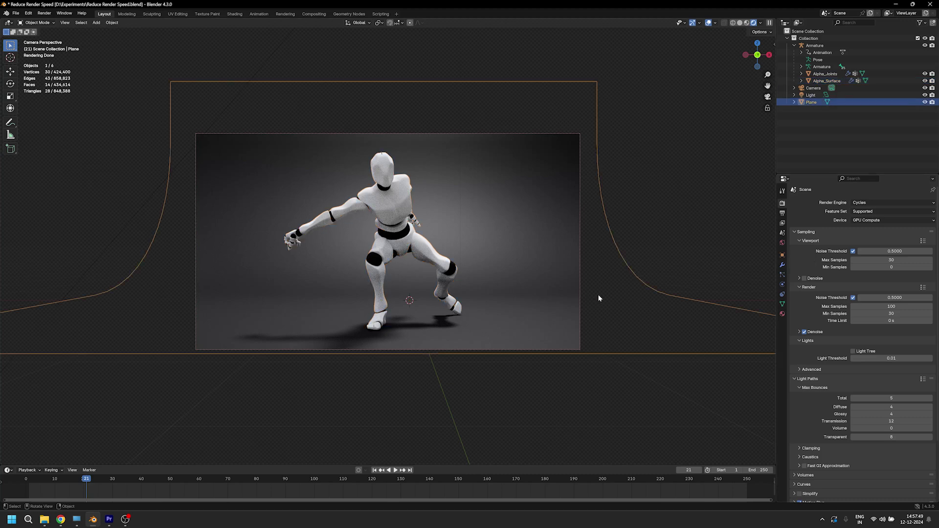
click(782, 266)
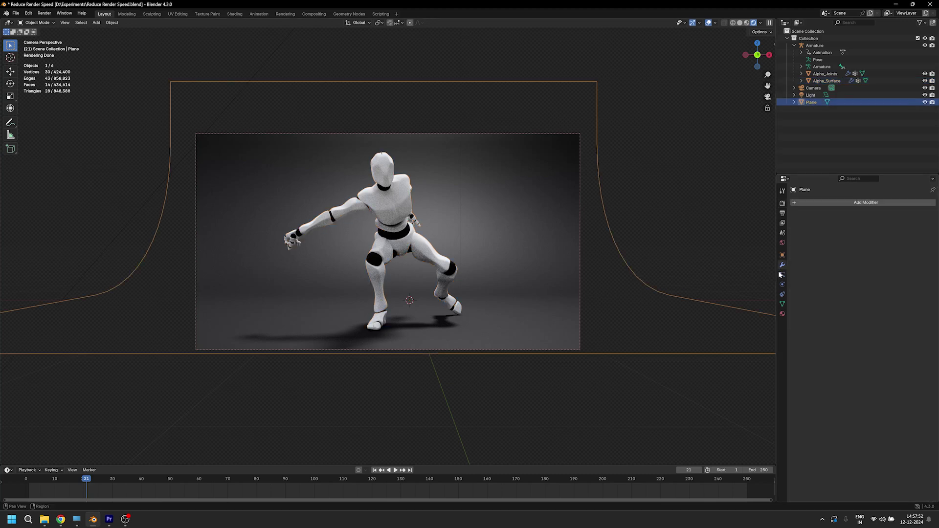
click(391, 230)
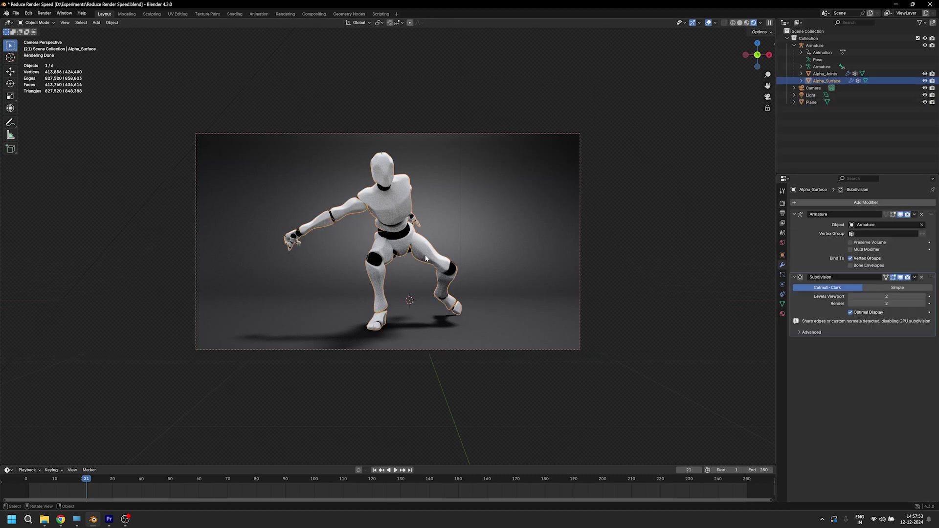
Step: Set the Subdivision modifier's Levels Viewport and Render to 0
click(886, 296)
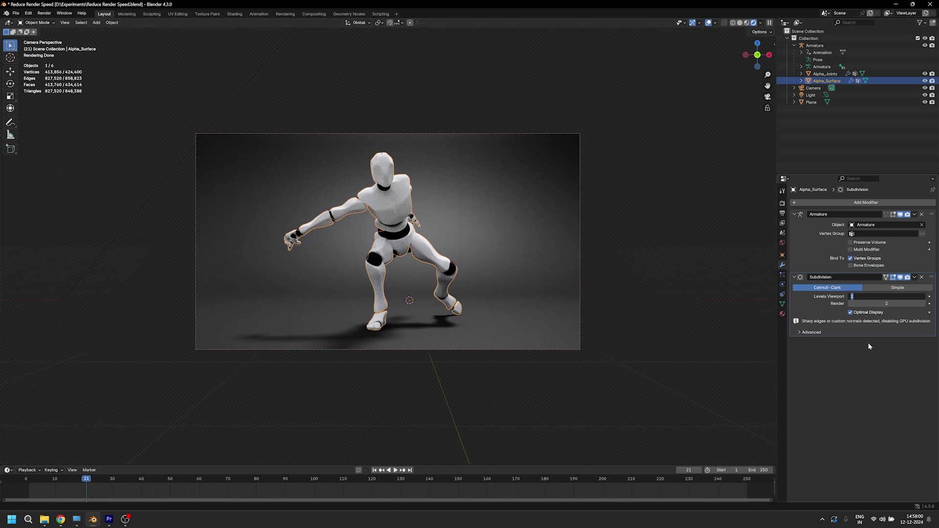
key(Return)
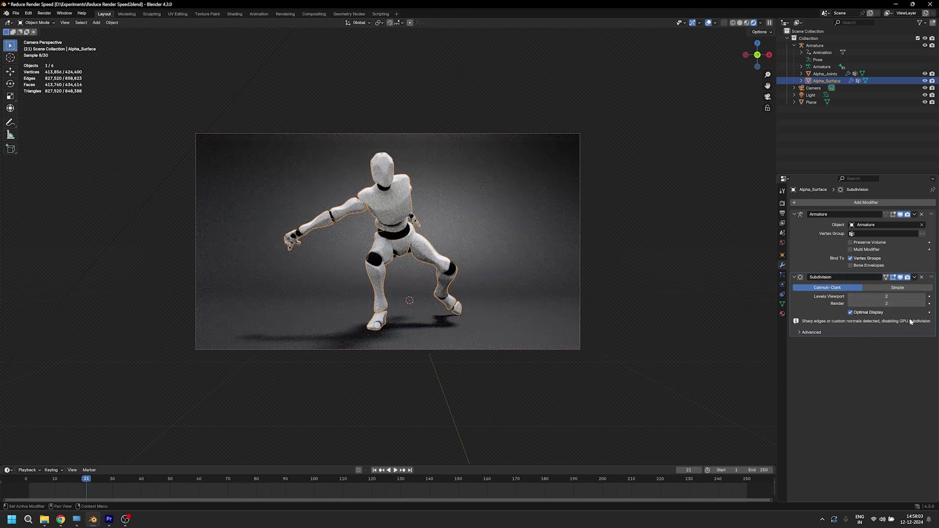
click(880, 297)
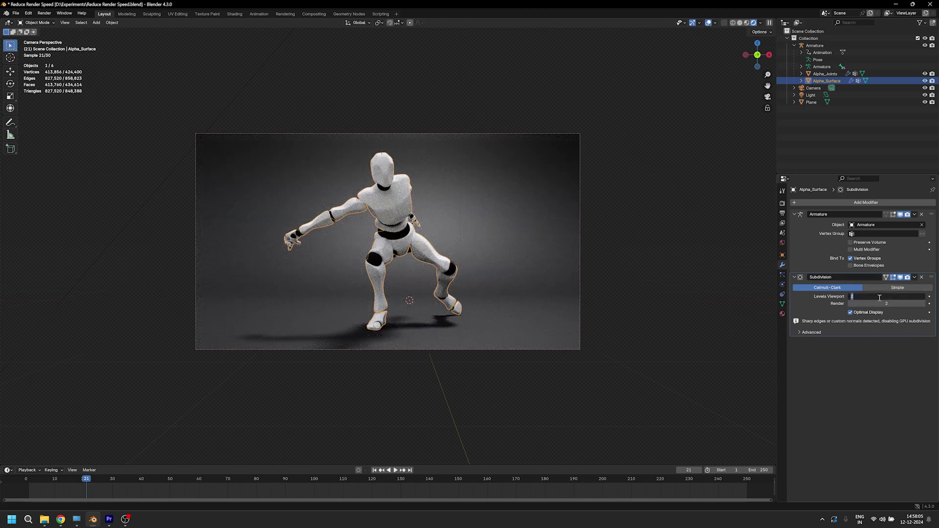
key(Return)
click(864, 304)
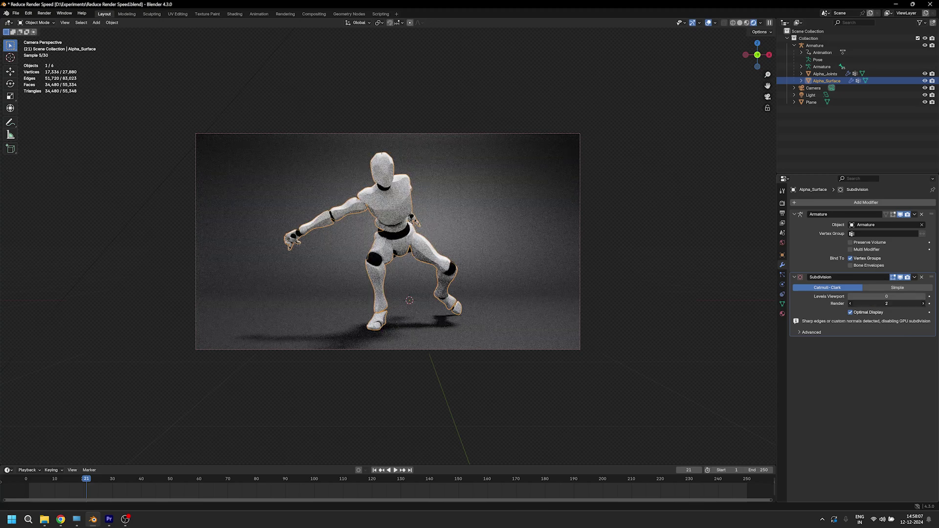
text(0)
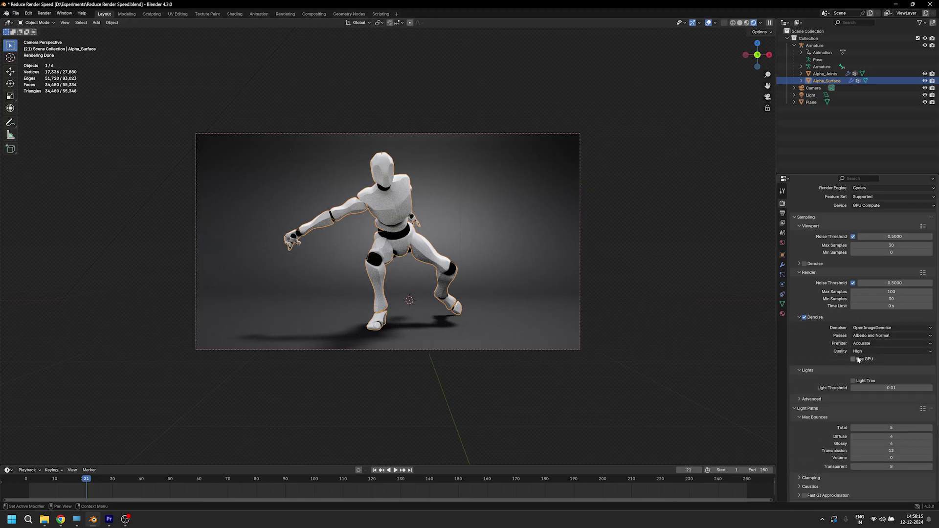
Step: Enable Denoise > Use GPU and turn on Persistent Data under Performance > Final Render
click(853, 359)
scroll(816, 346, down, 5)
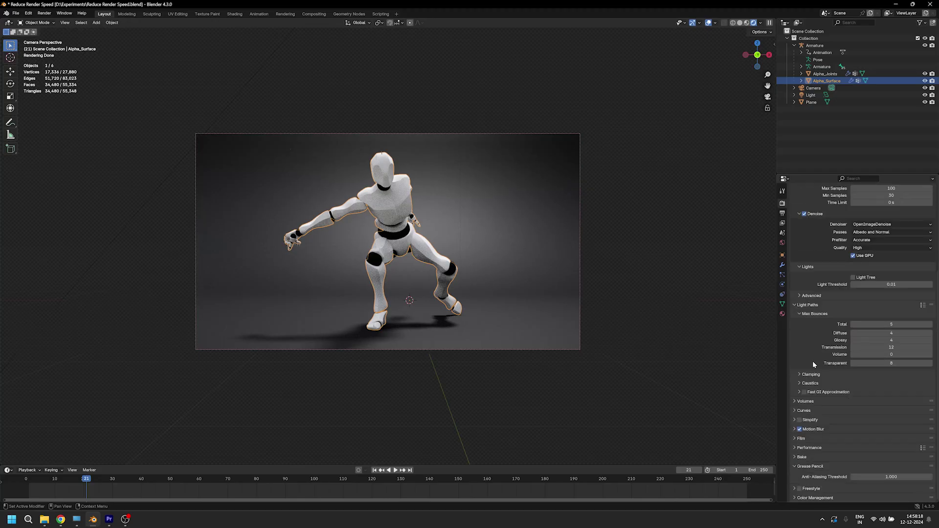
click(797, 447)
scroll(855, 461, down, 2)
click(801, 411)
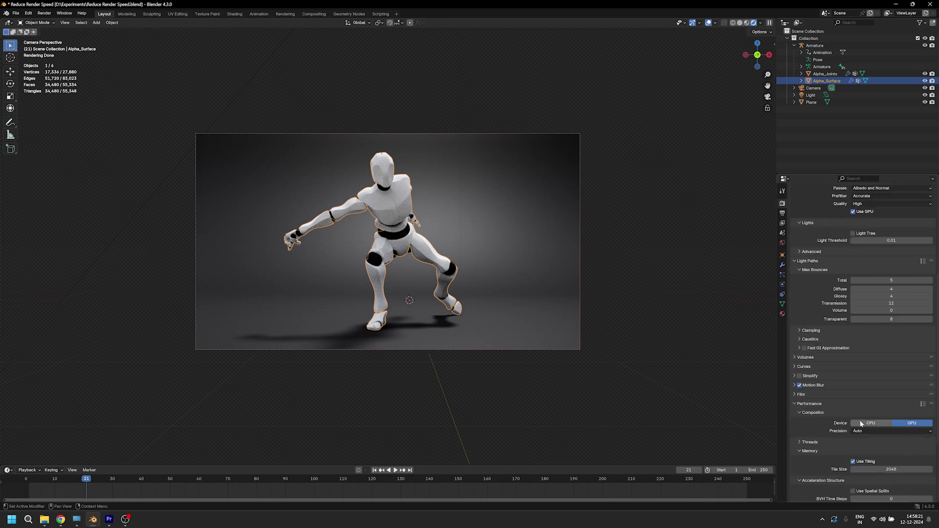
scroll(798, 424, down, 4)
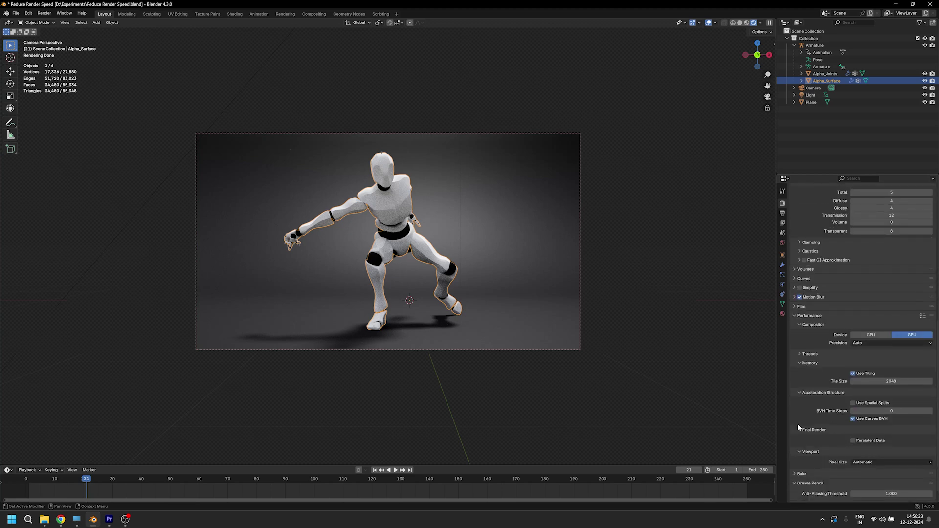
click(853, 440)
scroll(699, 386, down, 2)
scroll(699, 386, up, 3)
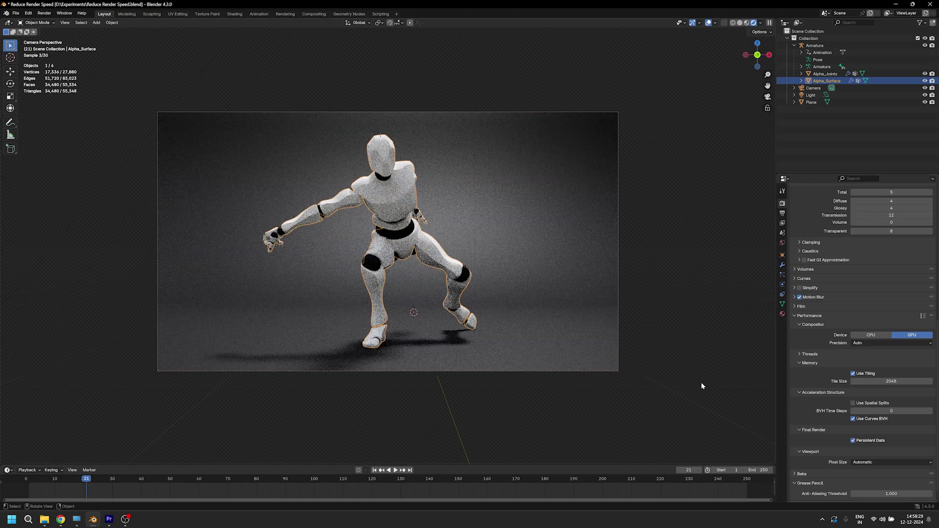